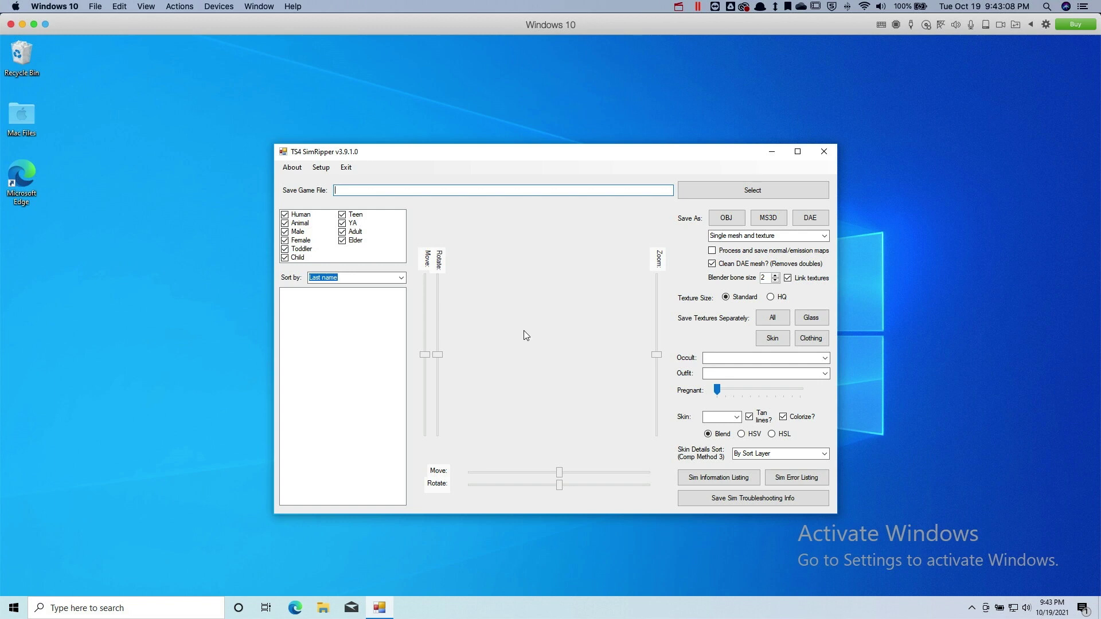
# - Load Slot_0000007c.save from the Sims 4 saves folder, sorted newest first by date modified
pyautogui.click(741, 190)
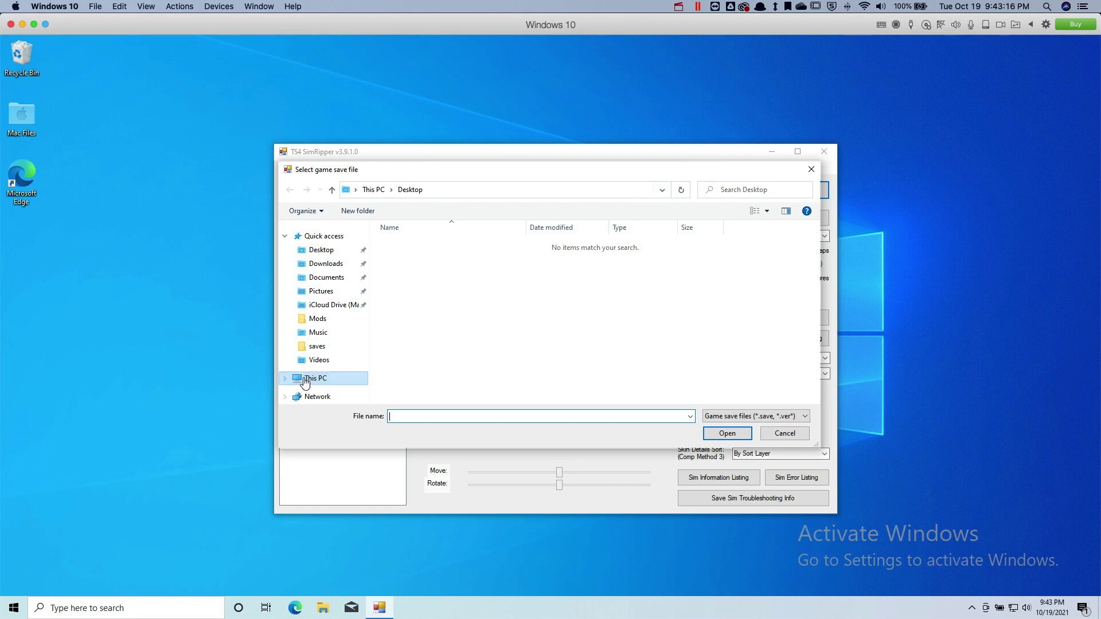
pyautogui.click(317, 347)
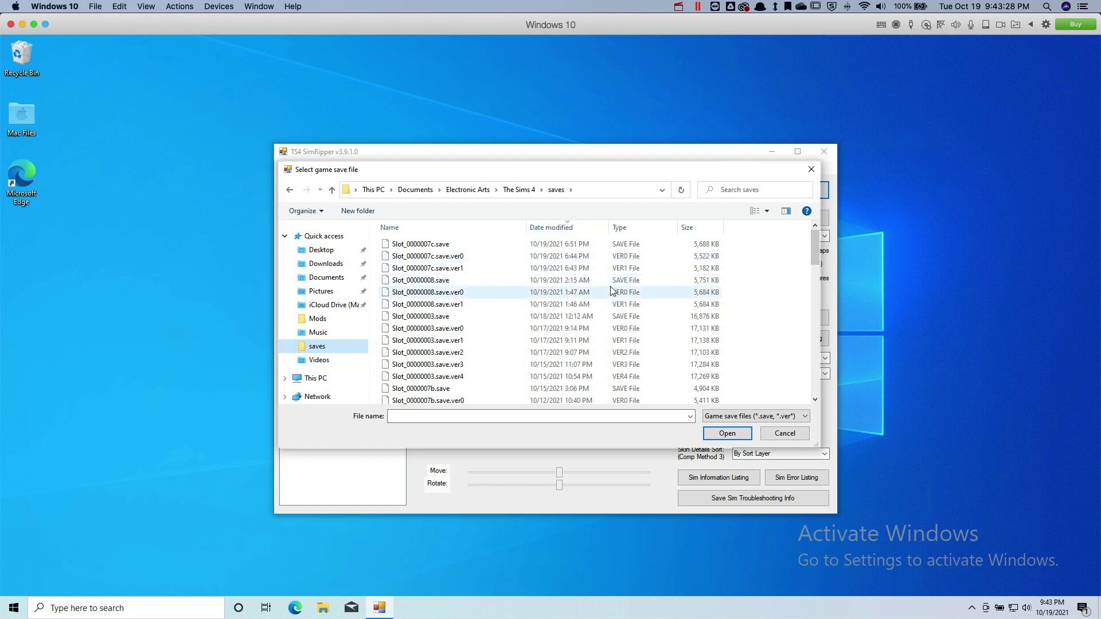
pyautogui.click(558, 229)
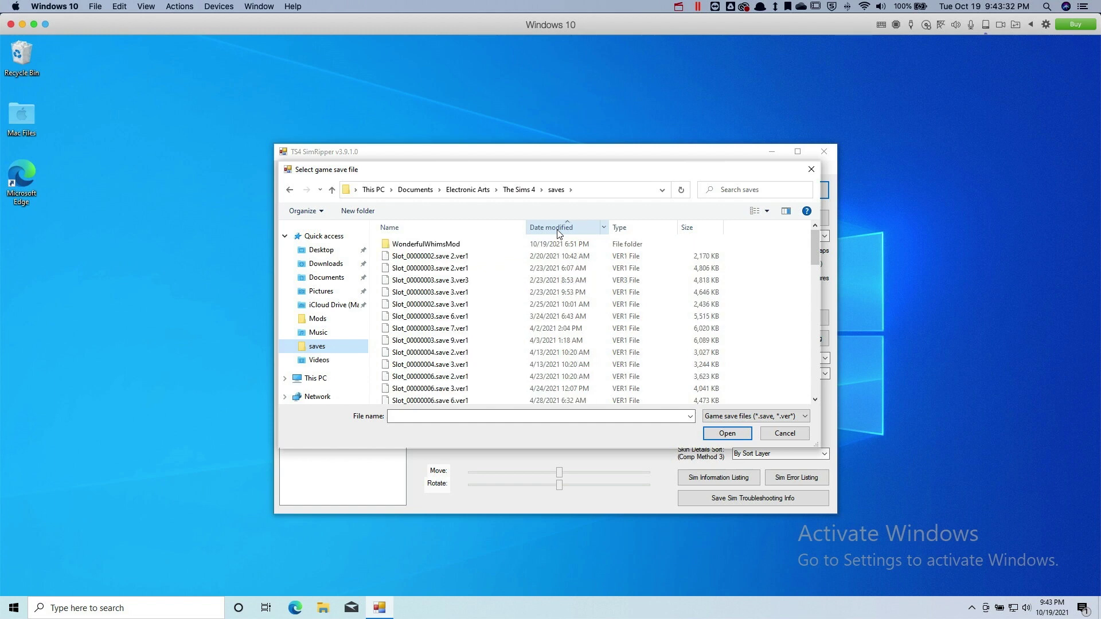
pyautogui.click(562, 230)
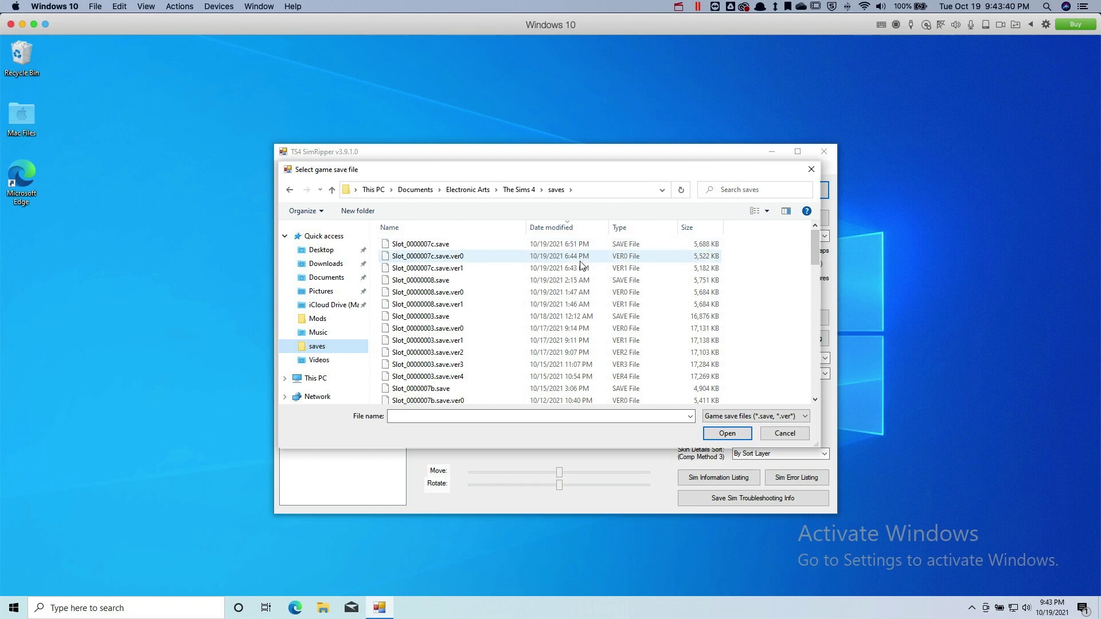
pyautogui.click(586, 247)
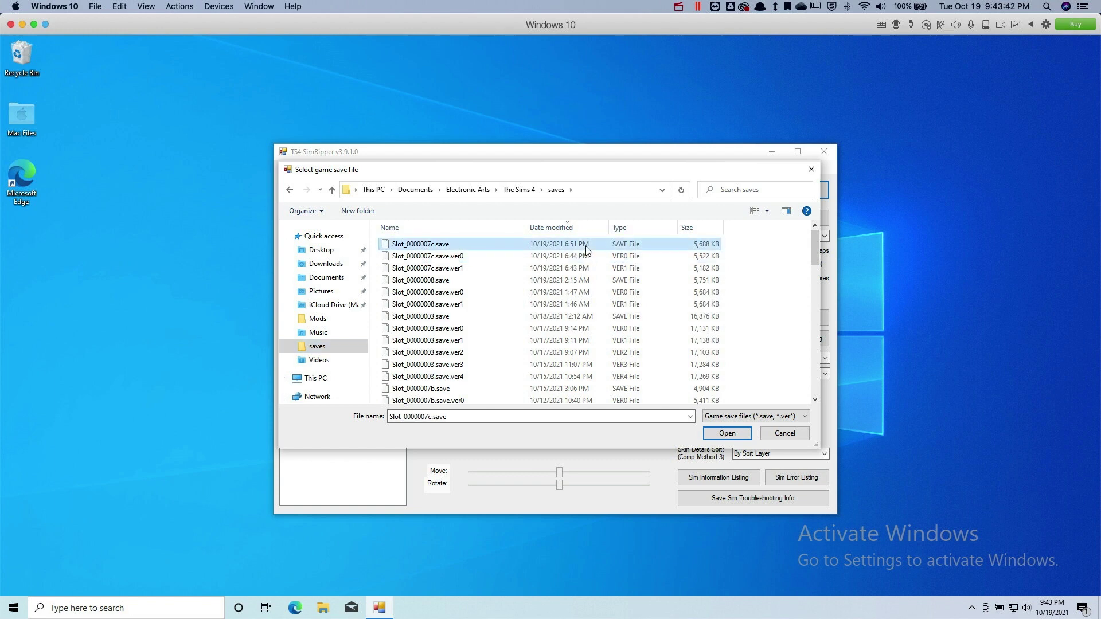
pyautogui.click(719, 432)
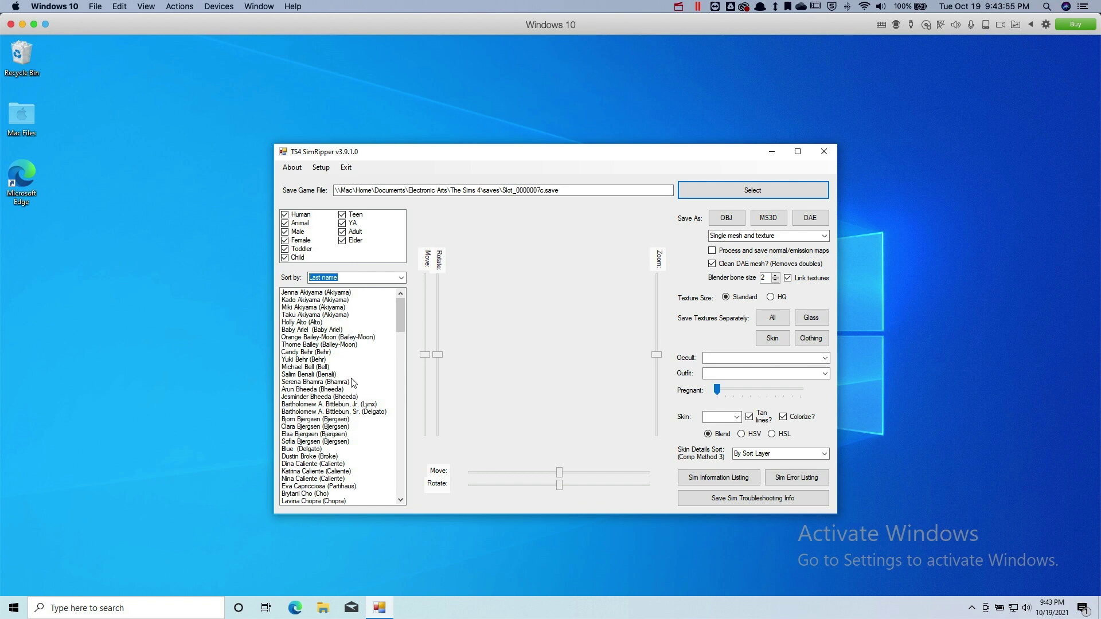
# - Sort the sim list by first name and load the chosen sim into the preview
pyautogui.click(400, 278)
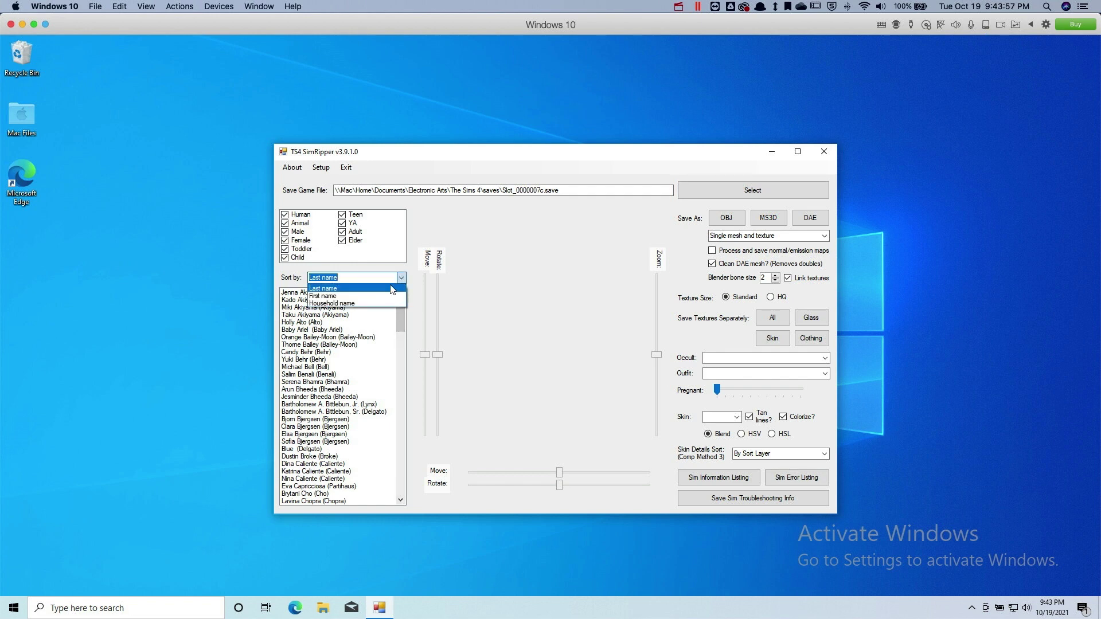
pyautogui.click(382, 296)
pyautogui.moveTo(398, 306); pyautogui.dragTo(401, 327)
pyautogui.click(332, 412)
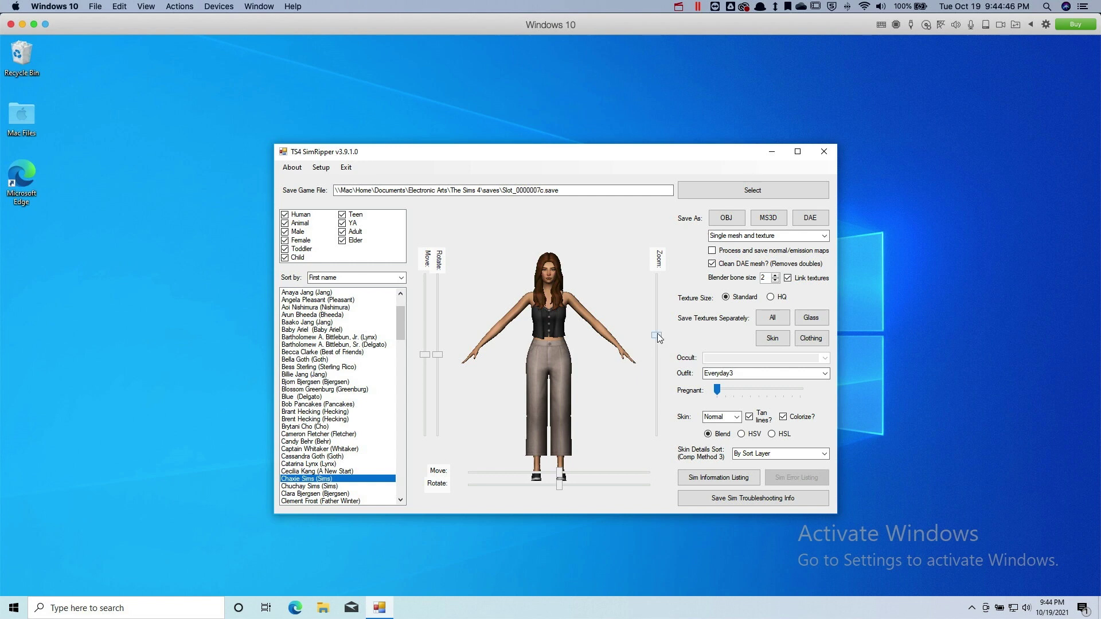
# - Rotate and zoom the sim preview, keep the Everyday3 outfit, and list the mesh export modes
pyautogui.moveTo(559, 485)
pyautogui.mouseDown()
pyautogui.moveTo(571, 486)
pyautogui.moveTo(524, 484)
pyautogui.moveTo(542, 485)
pyautogui.mouseUp()
pyautogui.moveTo(657, 335)
pyautogui.mouseDown()
pyautogui.moveTo(659, 310)
pyautogui.moveTo(663, 334)
pyautogui.mouseUp()
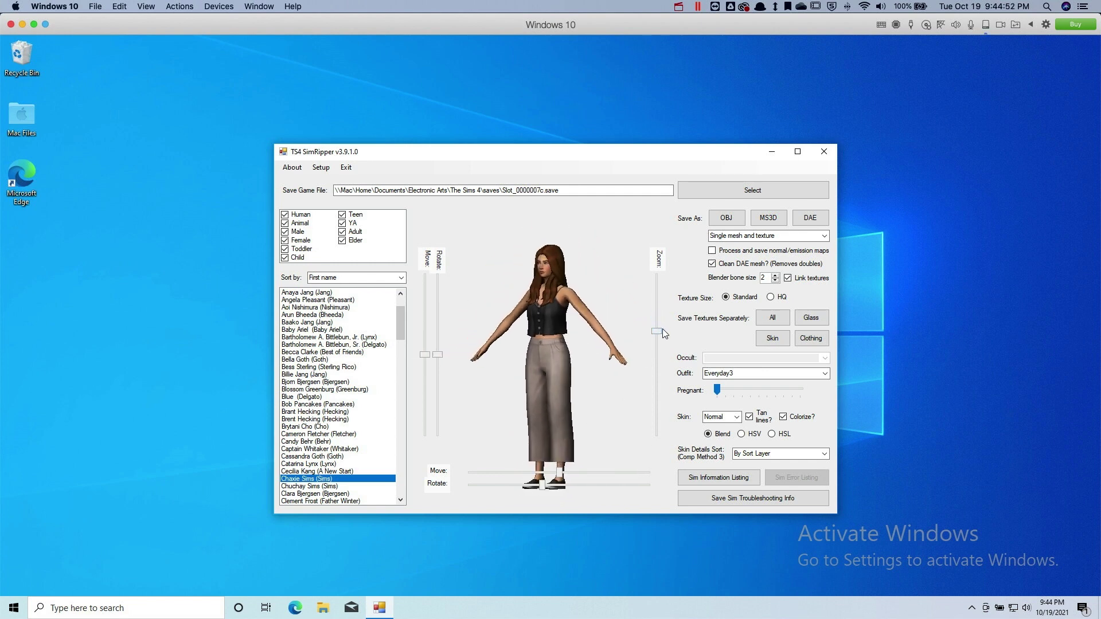
pyautogui.click(825, 374)
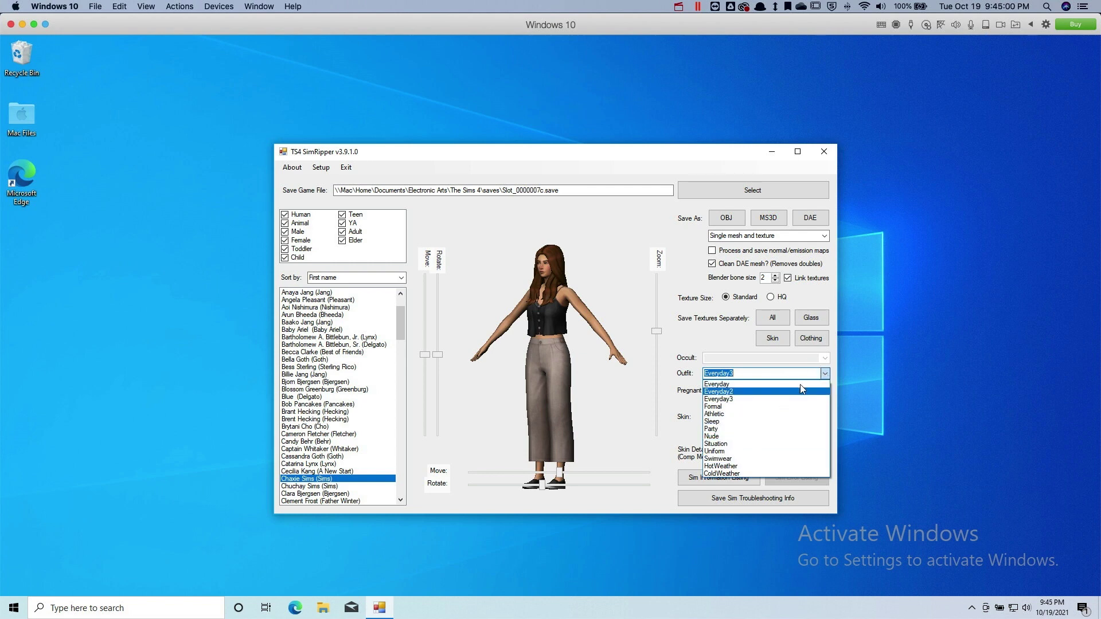
pyautogui.click(828, 371)
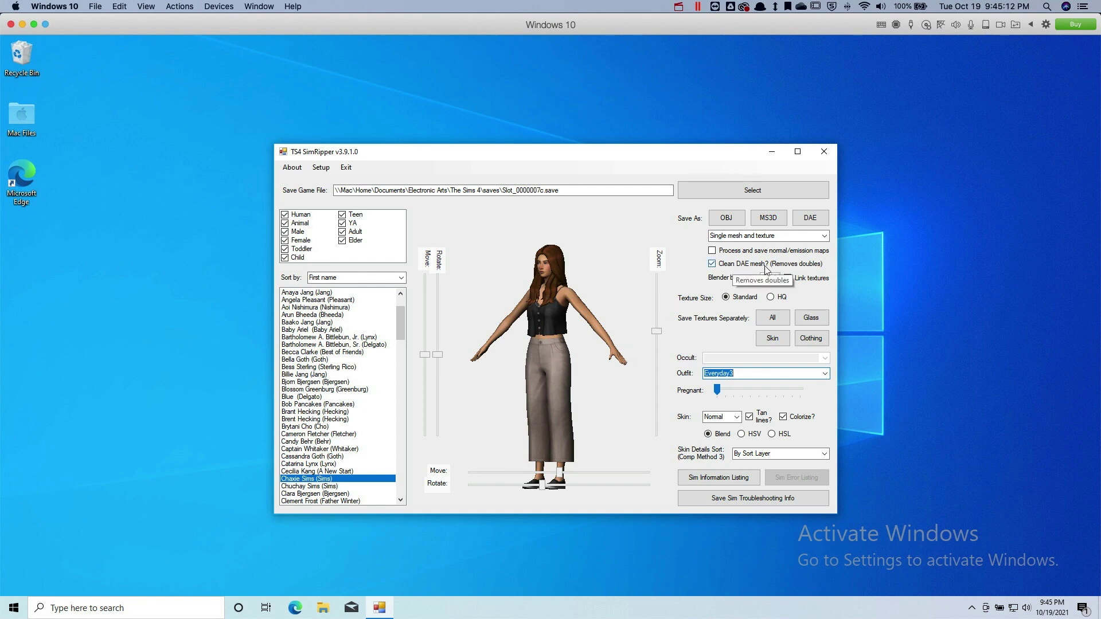
pyautogui.click(824, 236)
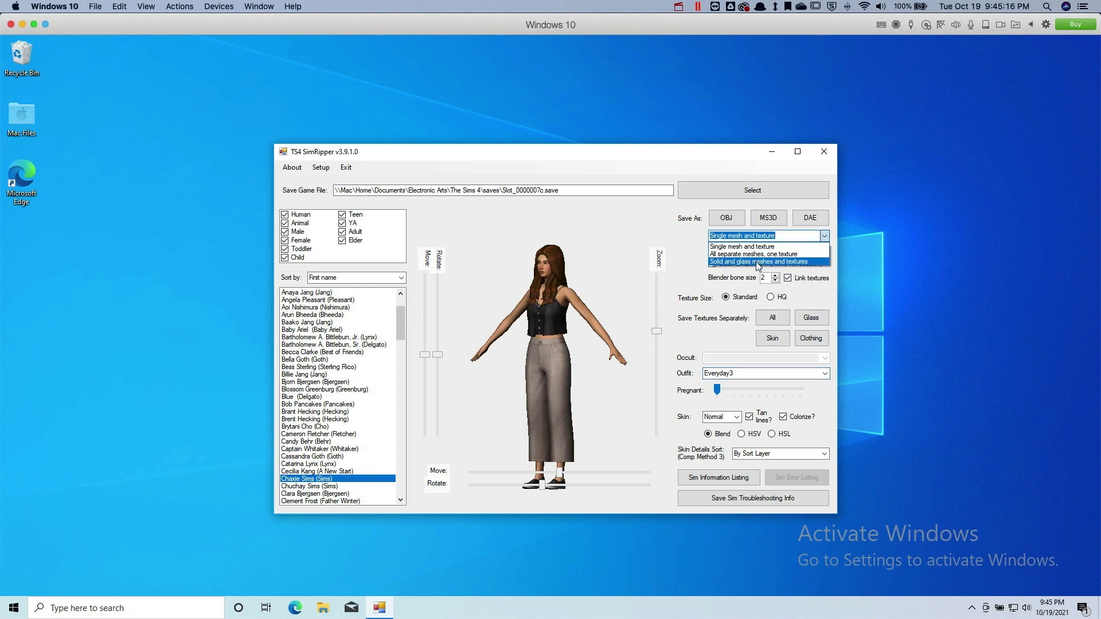
# - Export the sim as ChaxieSims.dae to the Desktop with Solid and glass meshes and textures
pyautogui.click(758, 262)
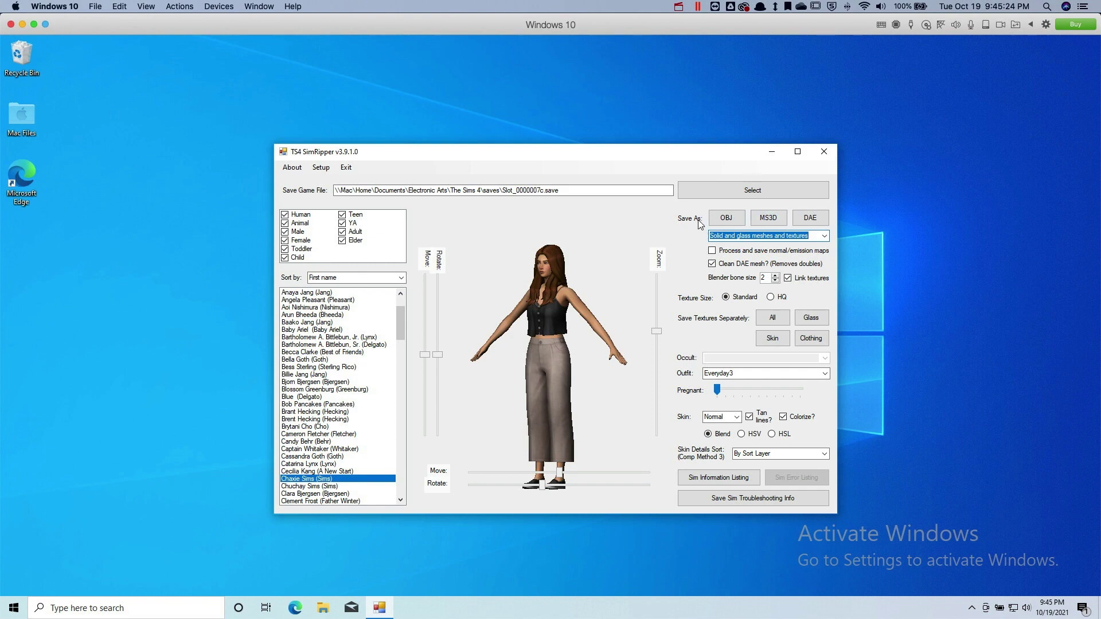
pyautogui.click(801, 220)
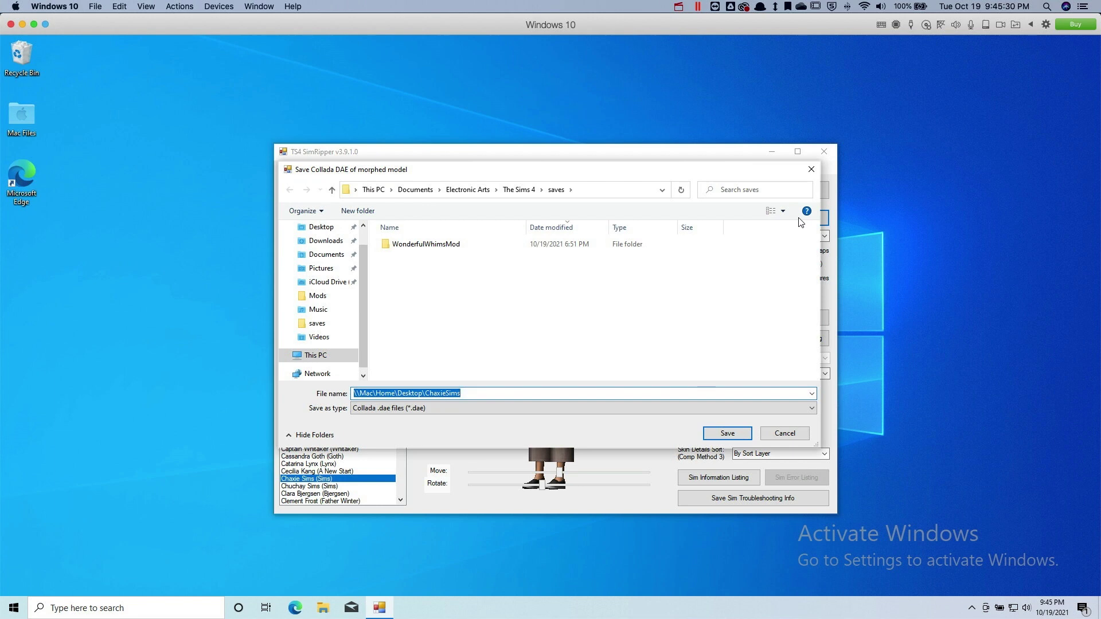
pyautogui.moveTo(363, 296); pyautogui.dragTo(361, 286)
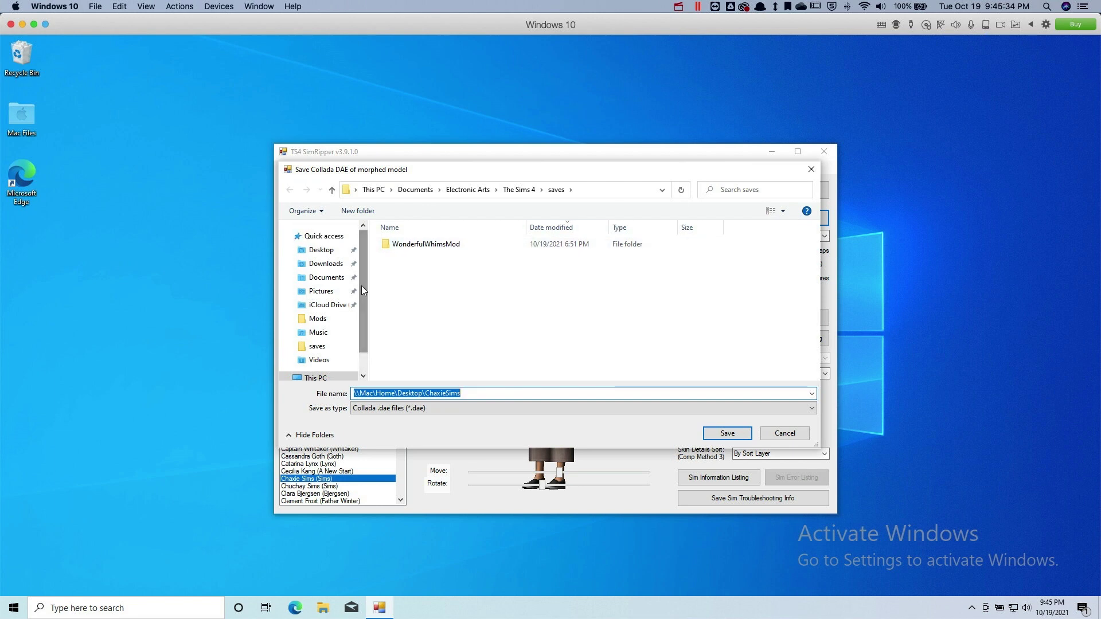
pyautogui.click(320, 252)
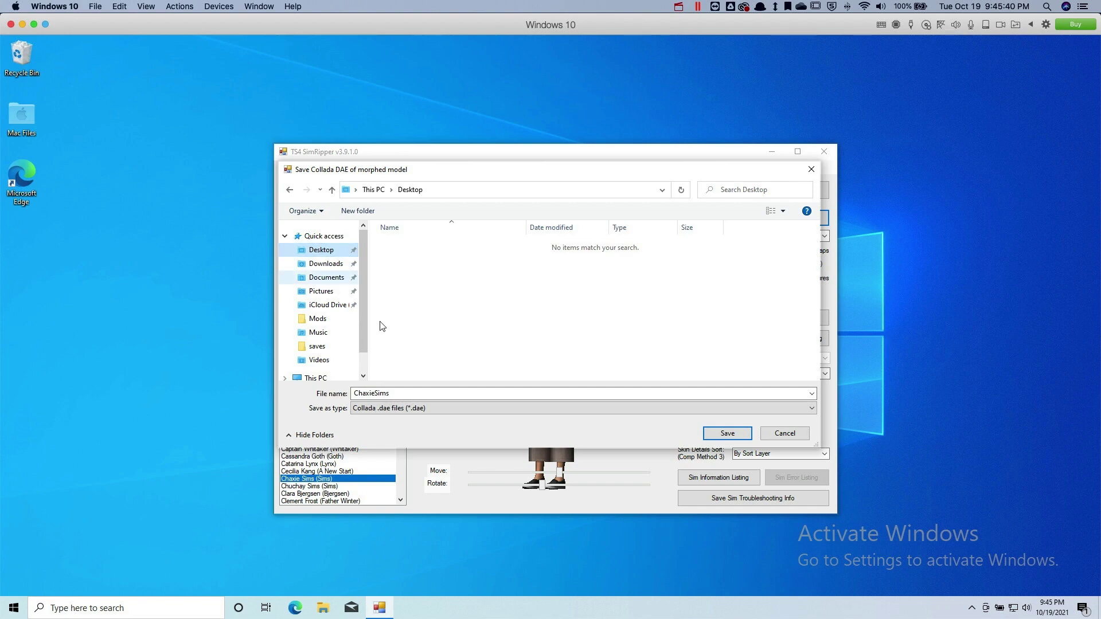
pyautogui.click(726, 434)
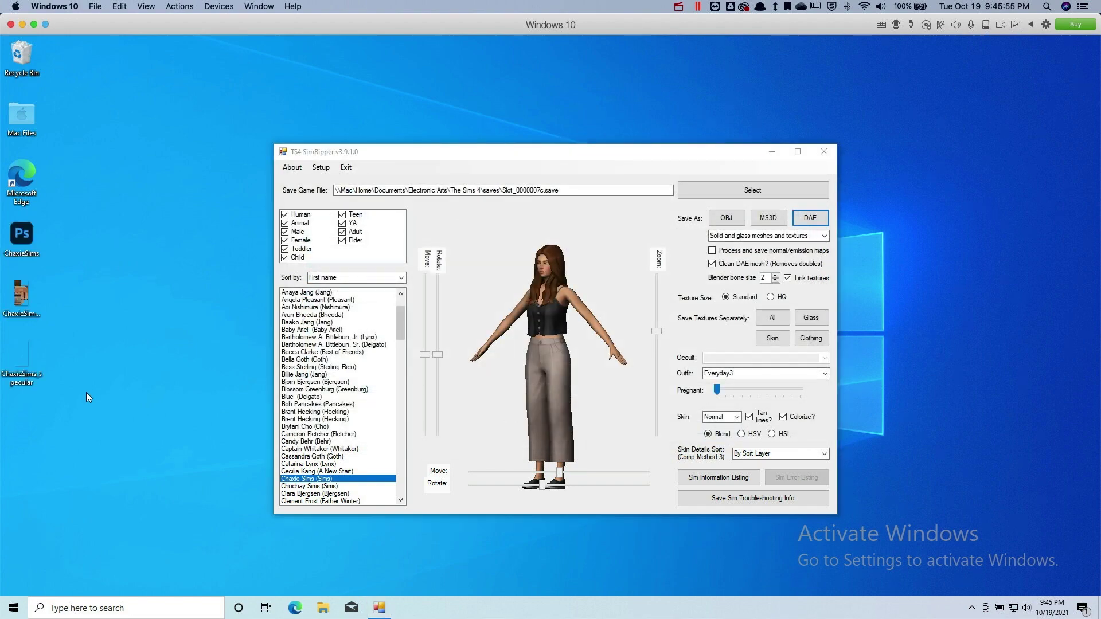
# - Clear the desktop selection of the exported files and close SimRipper
pyautogui.moveTo(85, 391); pyautogui.dragTo(9, 222)
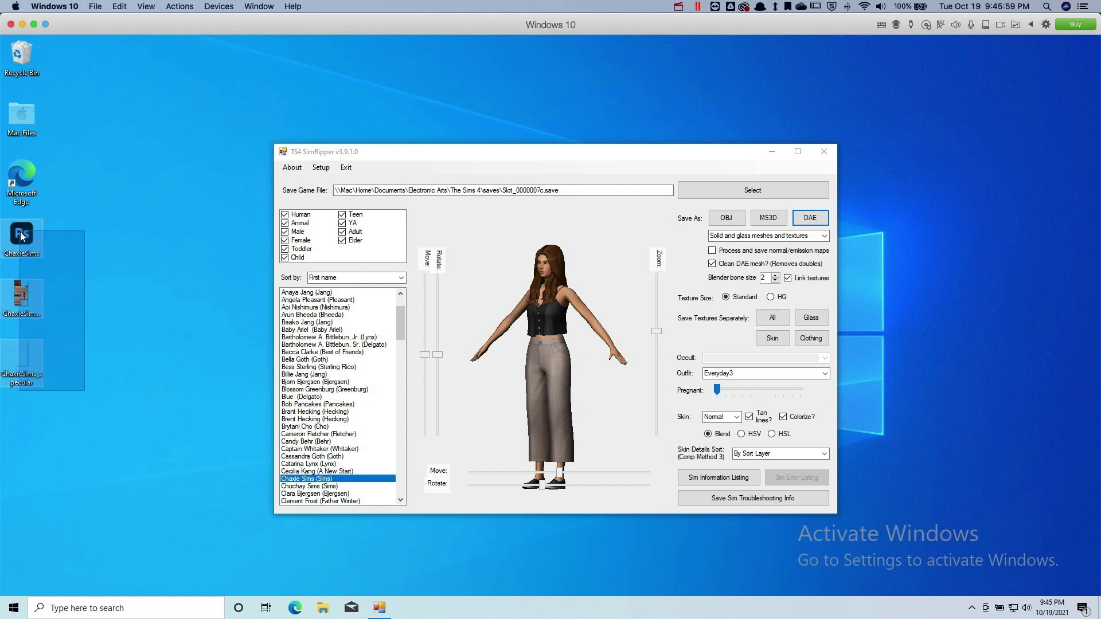
pyautogui.click(43, 255)
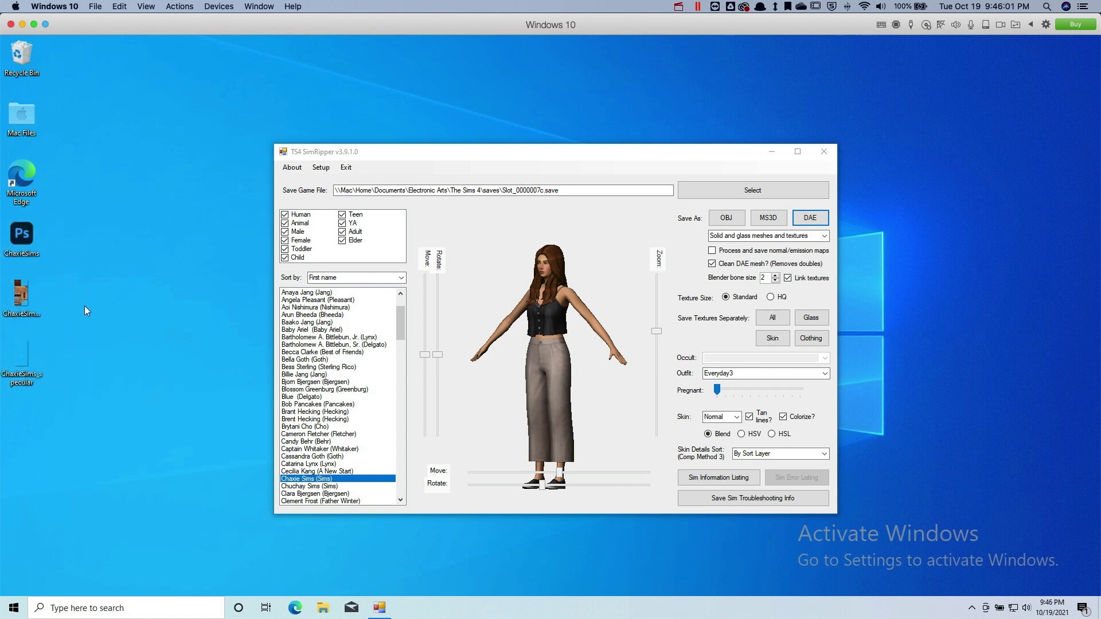
pyautogui.click(820, 152)
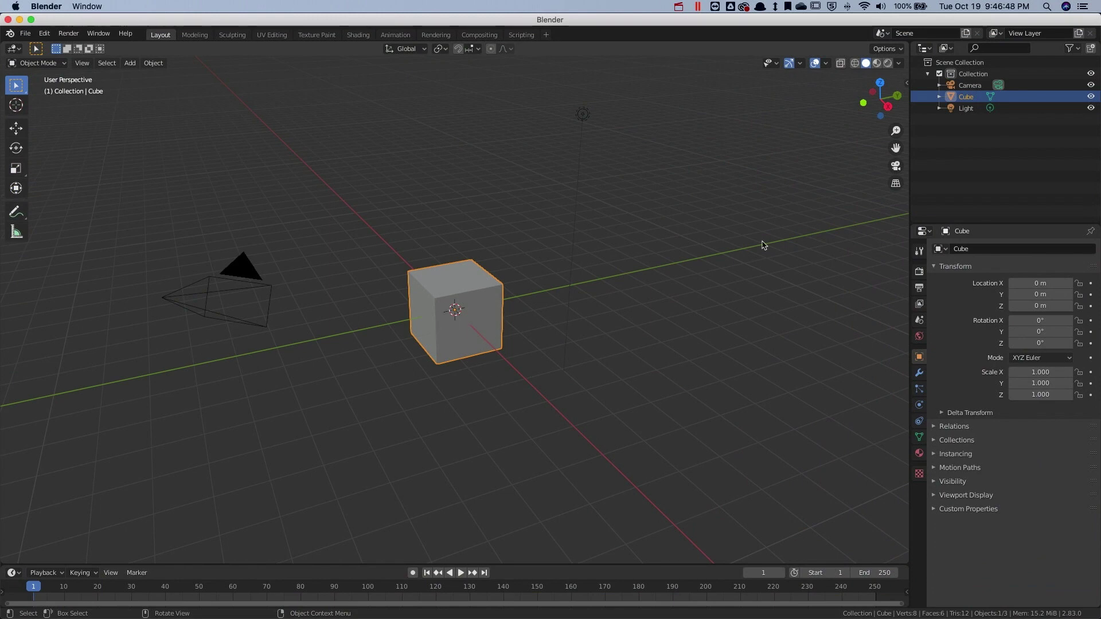
# - Delete the default Cube and import the Desktop's ChaxieSims.dae as a Collada file
pyautogui.rightClick(998, 96)
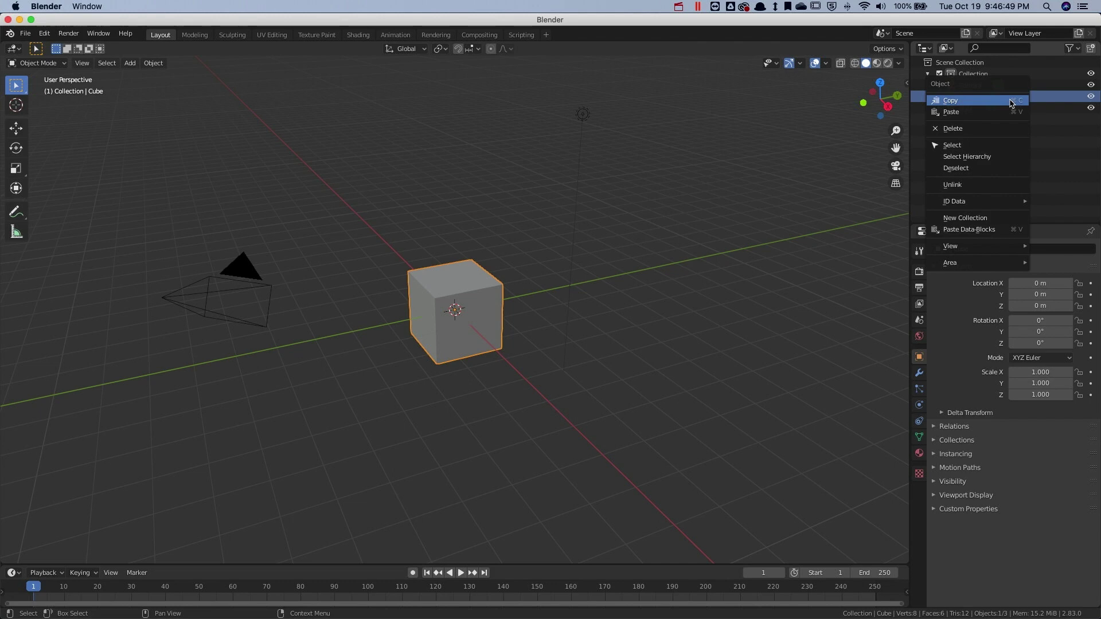
pyautogui.click(984, 130)
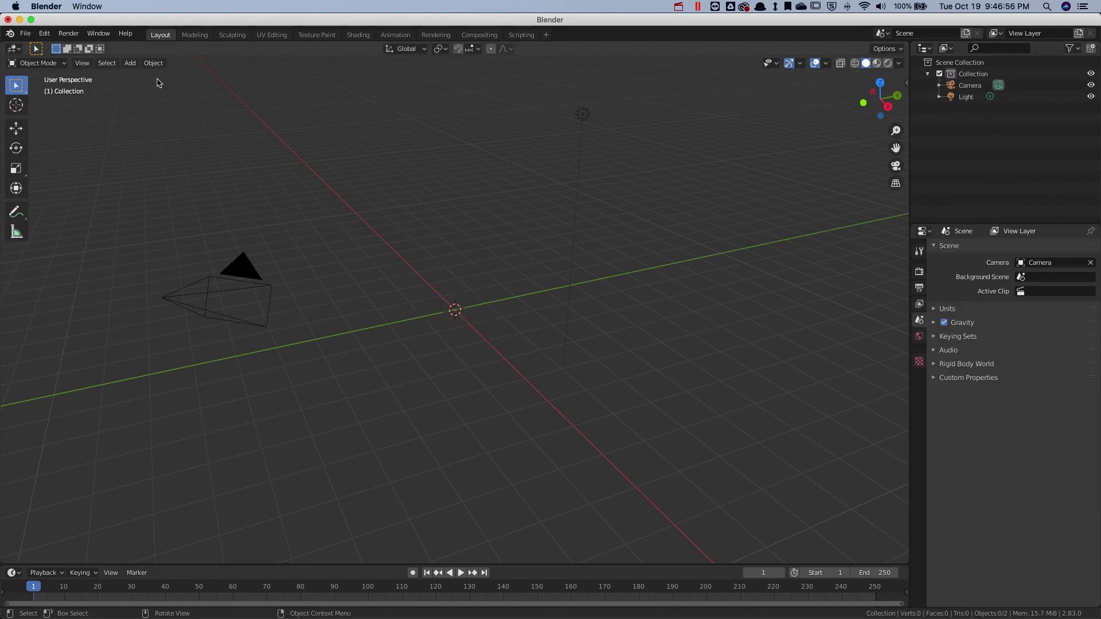
pyautogui.click(26, 33)
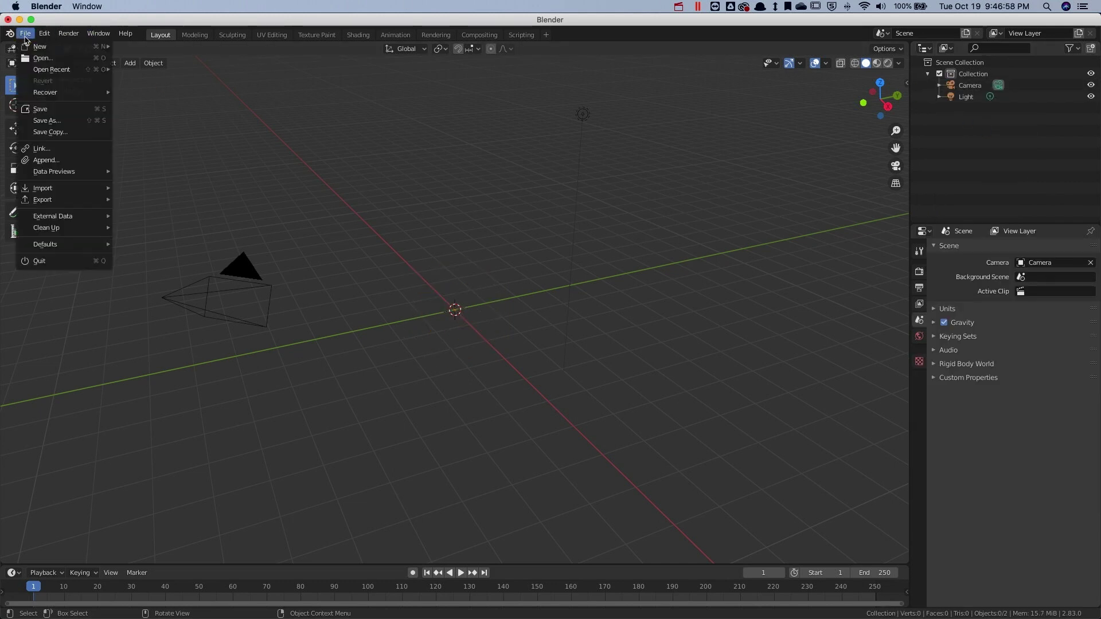
pyautogui.moveTo(55, 188)
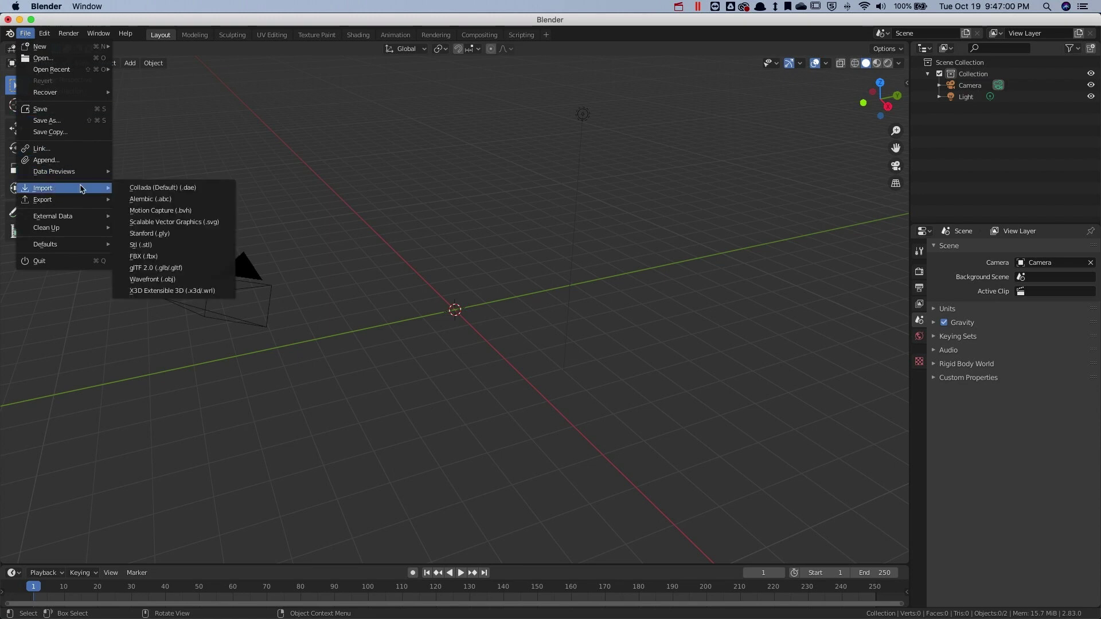
pyautogui.click(156, 188)
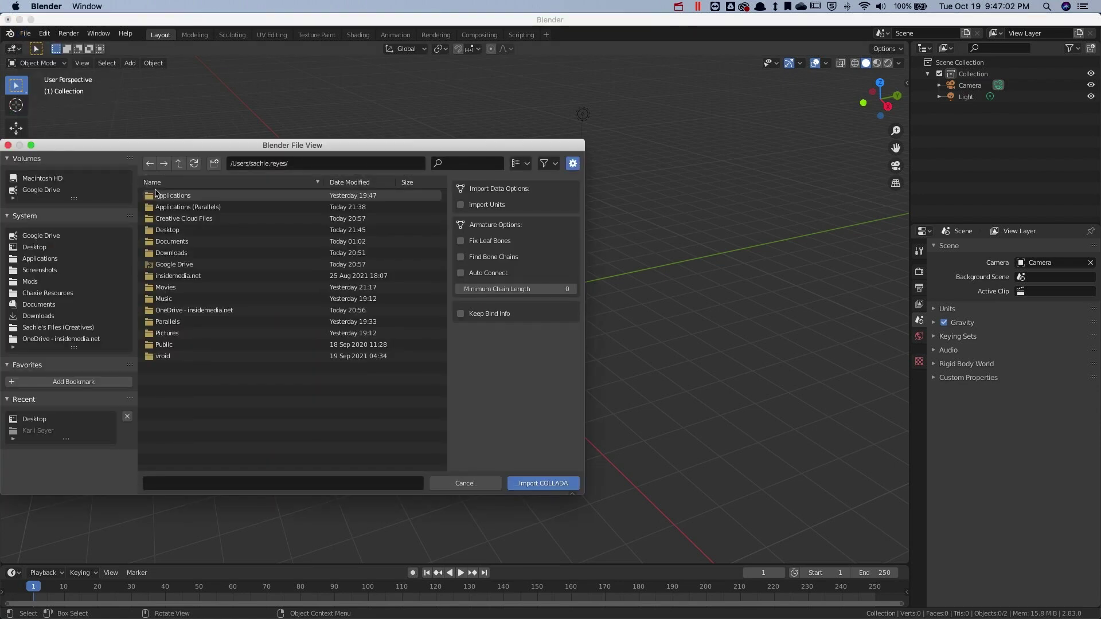
pyautogui.click(35, 249)
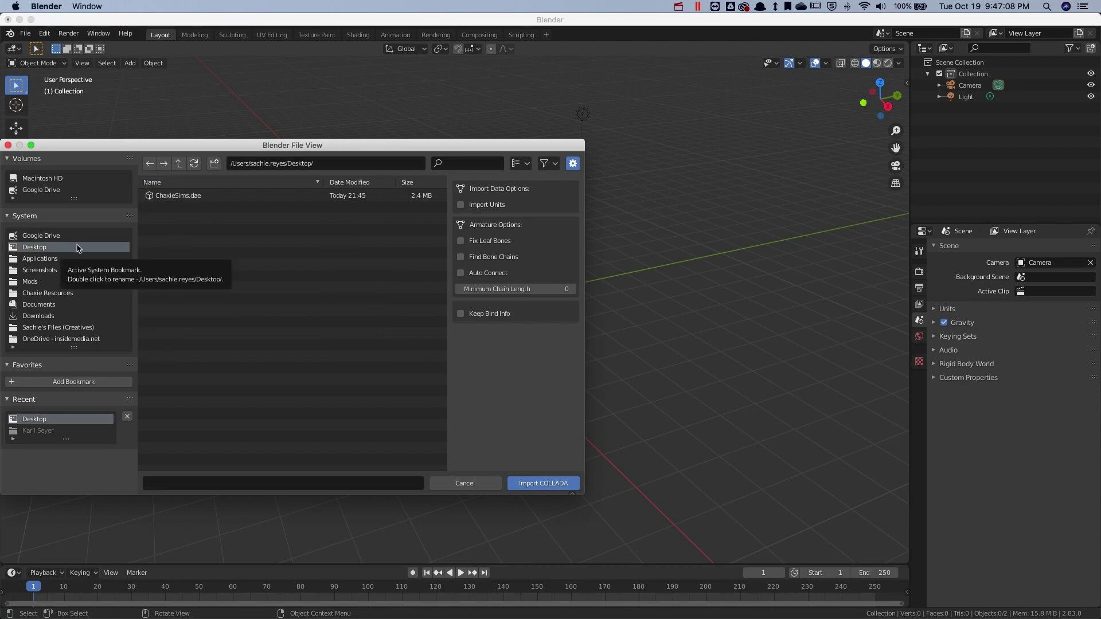
pyautogui.click(223, 197)
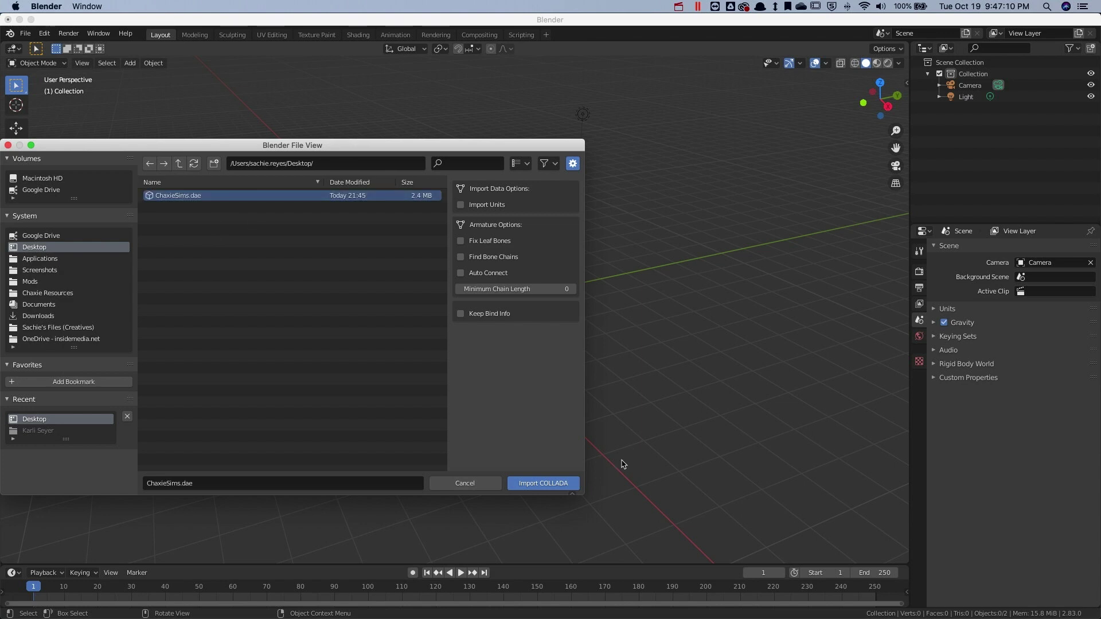
pyautogui.click(544, 483)
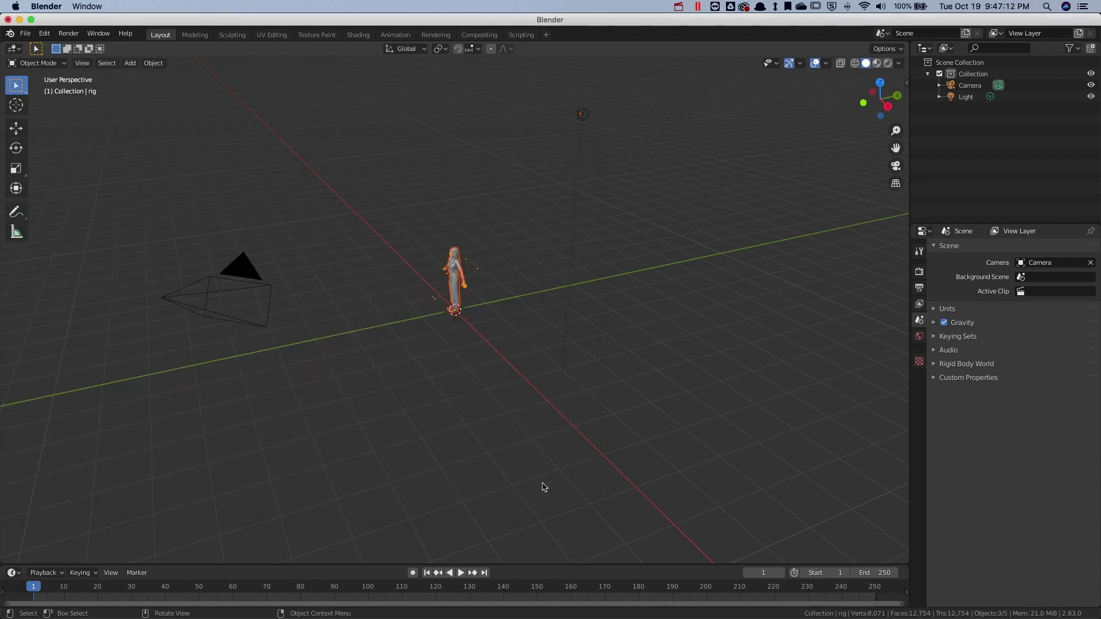
# - Orbit, pan and zoom the view to frame the imported sim rig, then deselect it
pyautogui.scroll(8, 544, 487)
pyautogui.moveTo(545, 487); pyautogui.dragTo(539, 293, button='middle')
pyautogui.scroll(-2, 539, 293)
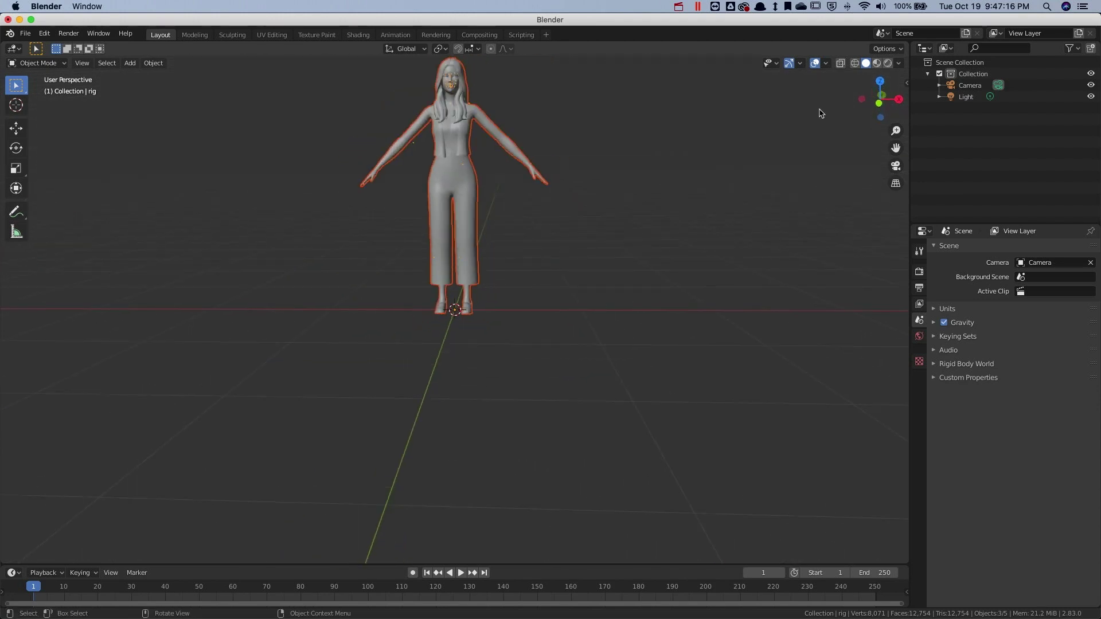
pyautogui.moveTo(896, 148); pyautogui.dragTo(896, 211)
pyautogui.scroll(1, 640, 187)
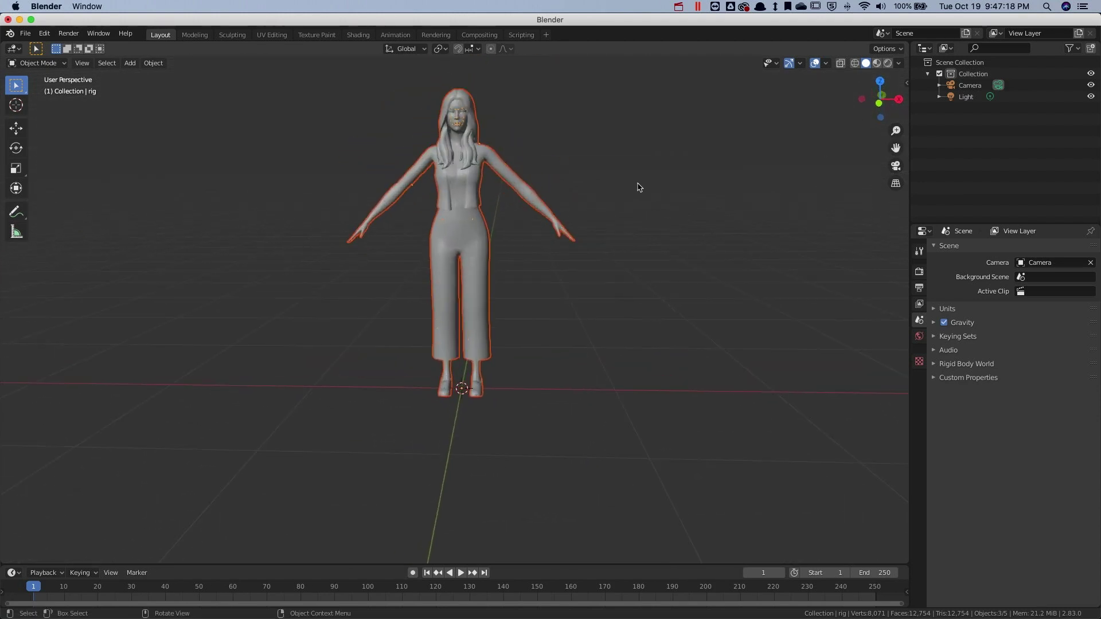
pyautogui.scroll(1, 648, 182)
pyautogui.click(700, 167)
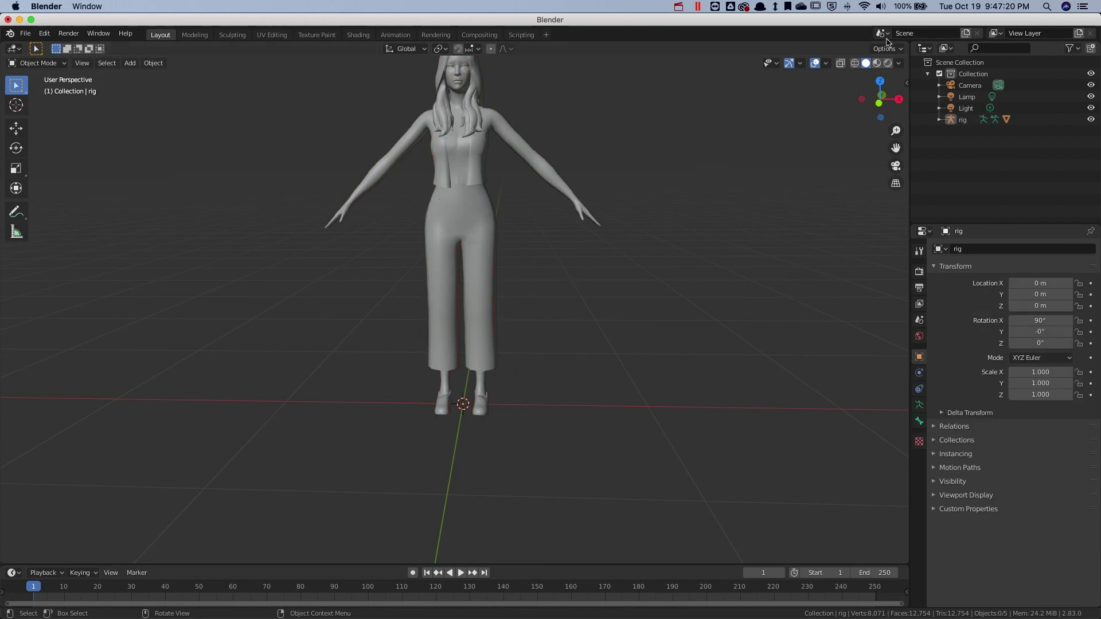